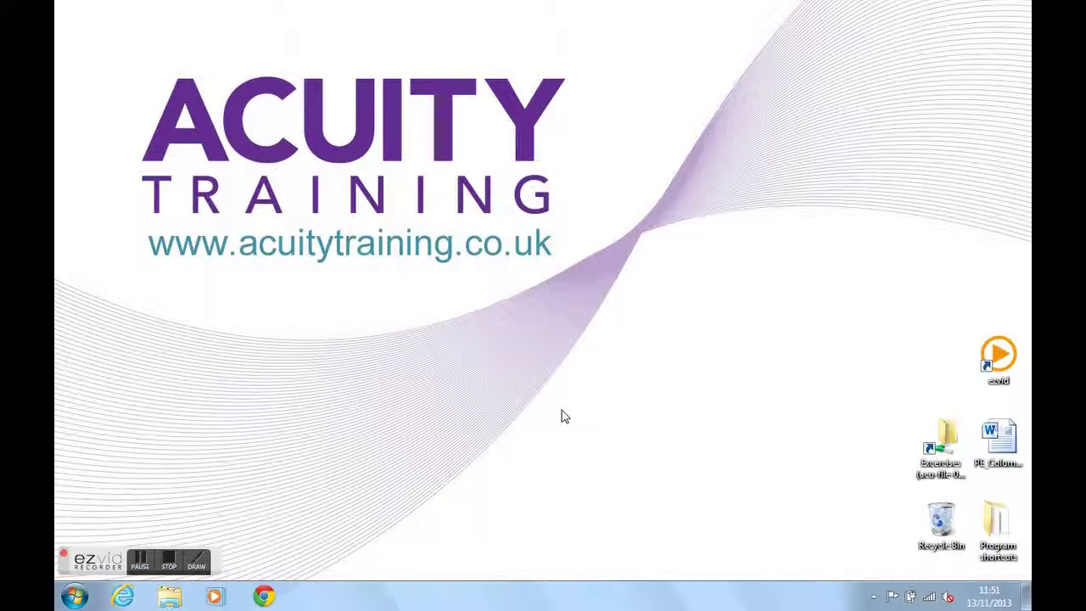
Open the PE_Columns document stored on the desktop.
{"action": "left_click", "coordinate": [1010, 447]}
{"action": "double_click", "coordinate": [1010, 448]}
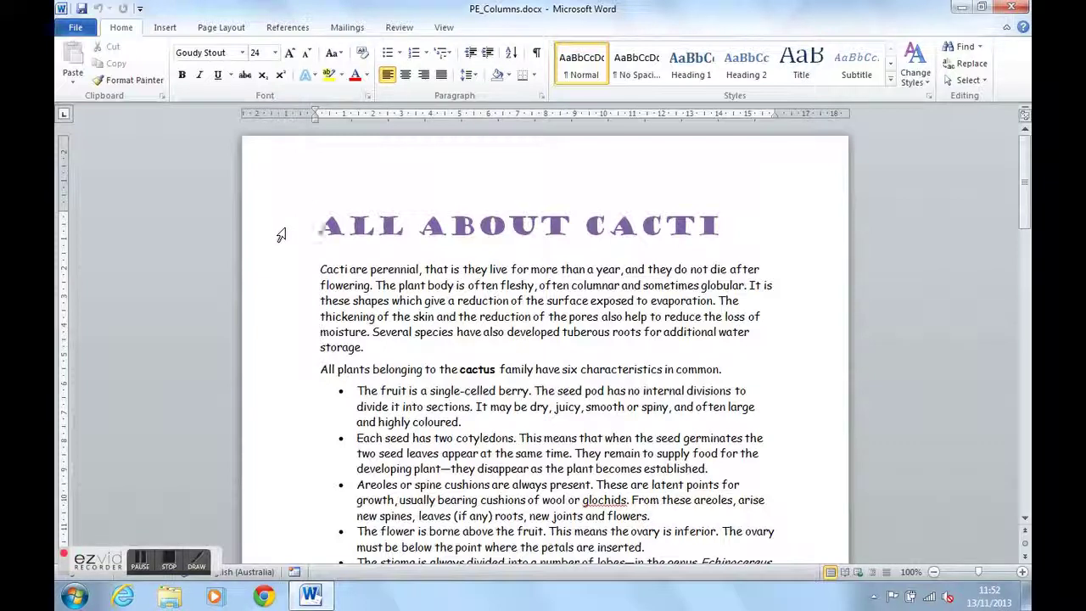
Lay out the document's entire text in two columns and check how it flows across both pages.
{"action": "left_click", "coordinate": [280, 234]}
{"action": "key", "text": "ctrl+a"}
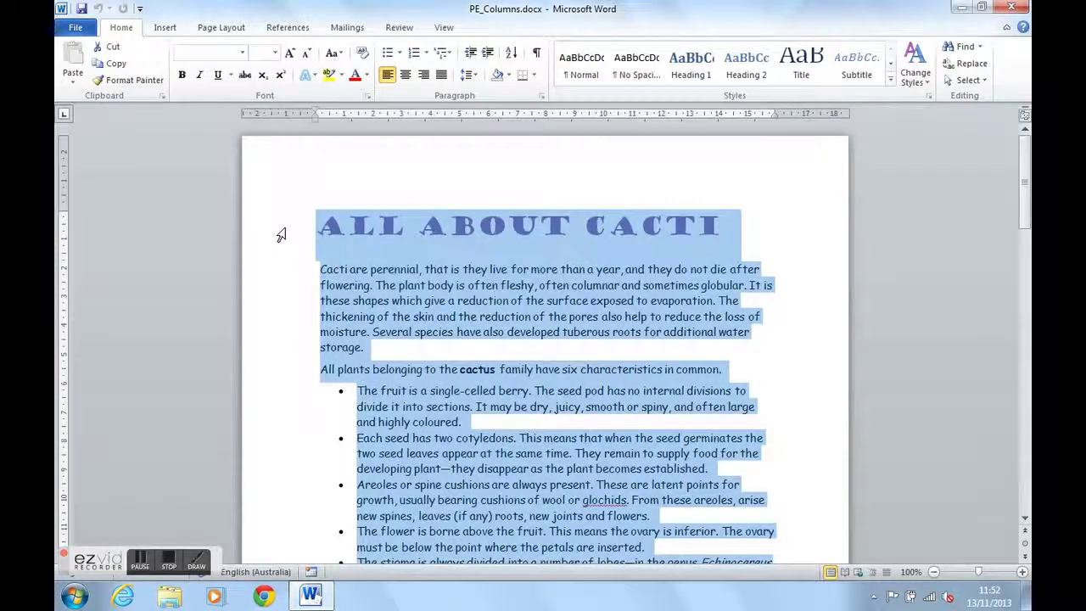
{"action": "scroll", "coordinate": [281, 234], "scroll_direction": "down", "scroll_amount": 20}
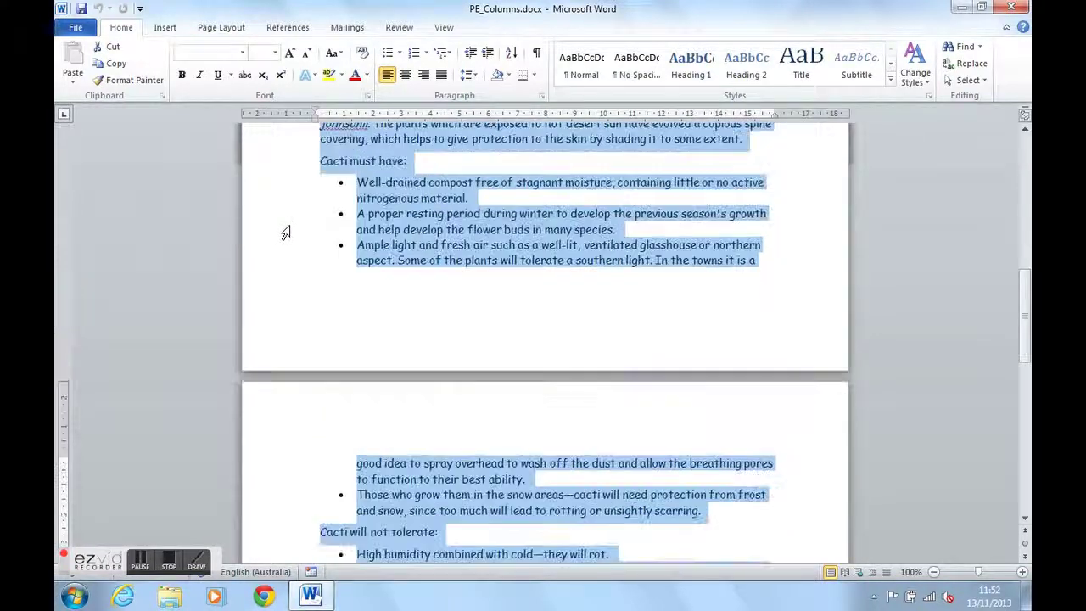
{"action": "scroll", "coordinate": [285, 233], "scroll_direction": "down", "scroll_amount": 12}
{"action": "scroll", "coordinate": [285, 233], "scroll_direction": "up", "scroll_amount": 15}
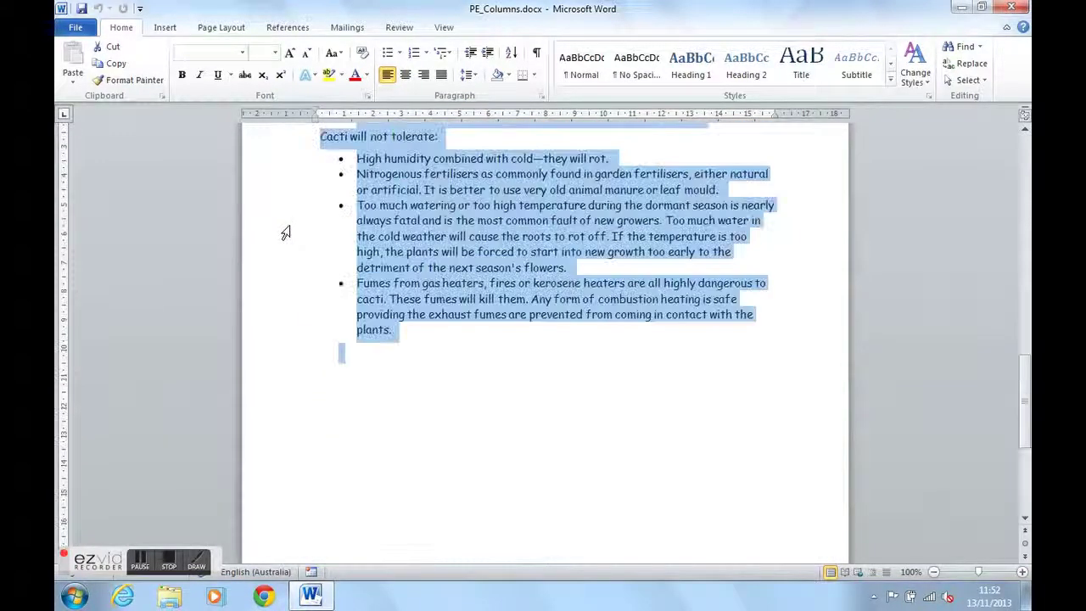
{"action": "scroll", "coordinate": [285, 233], "scroll_direction": "up", "scroll_amount": 15}
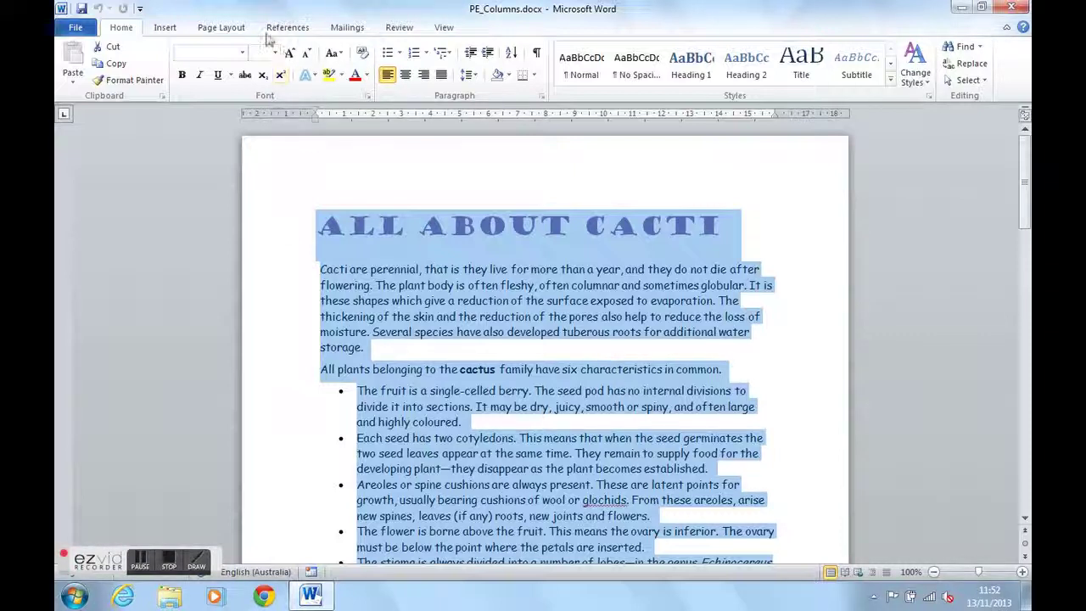
{"action": "left_click", "coordinate": [238, 28]}
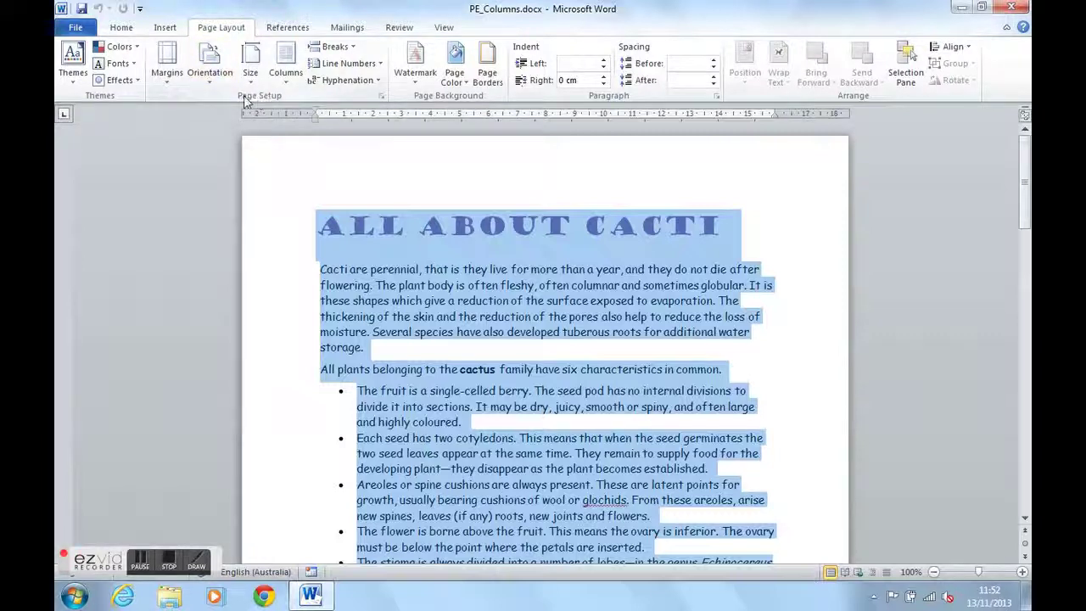
{"action": "left_click", "coordinate": [286, 72]}
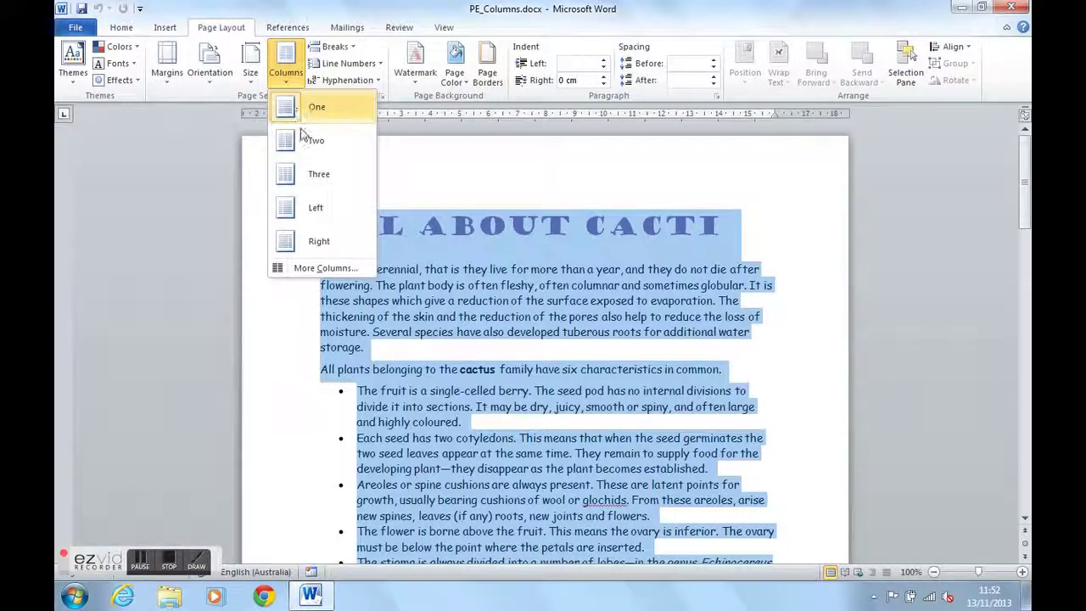
{"action": "left_click", "coordinate": [320, 151]}
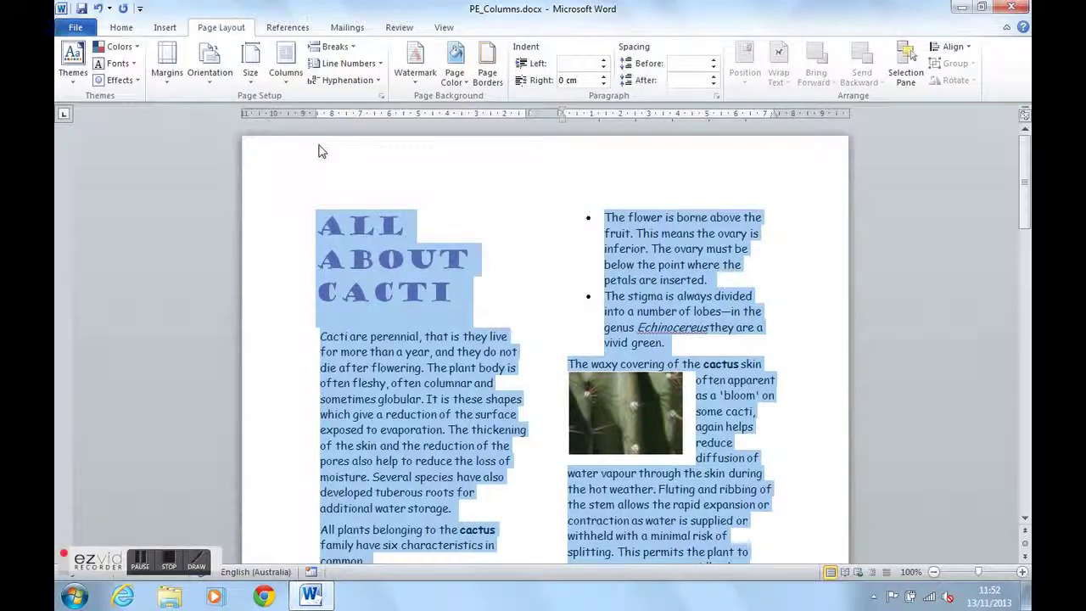
{"action": "left_click", "coordinate": [530, 289]}
{"action": "scroll", "coordinate": [530, 289], "scroll_direction": "down", "scroll_amount": 3}
{"action": "scroll", "coordinate": [530, 288], "scroll_direction": "down", "scroll_amount": 15}
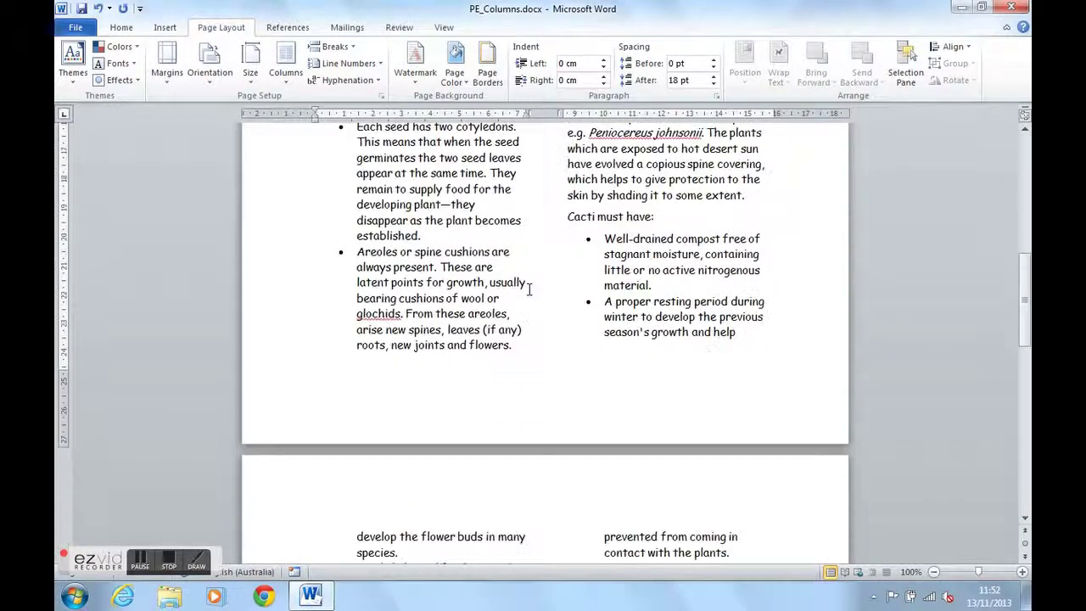
{"action": "scroll", "coordinate": [529, 288], "scroll_direction": "down", "scroll_amount": 7}
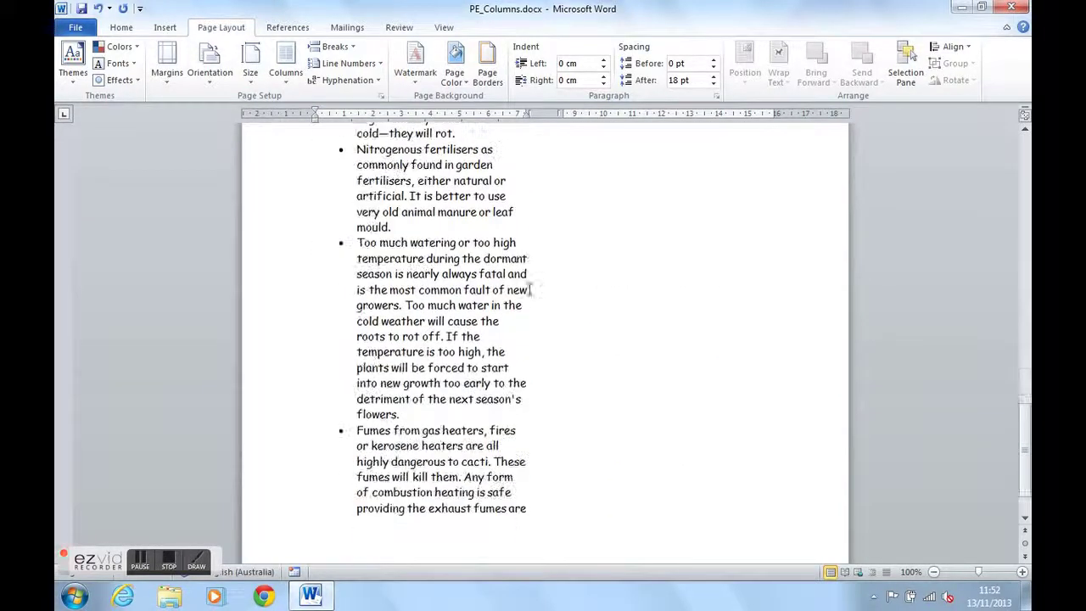
{"action": "scroll", "coordinate": [533, 289], "scroll_direction": "up", "scroll_amount": 6}
{"action": "scroll", "coordinate": [533, 289], "scroll_direction": "up", "scroll_amount": 20}
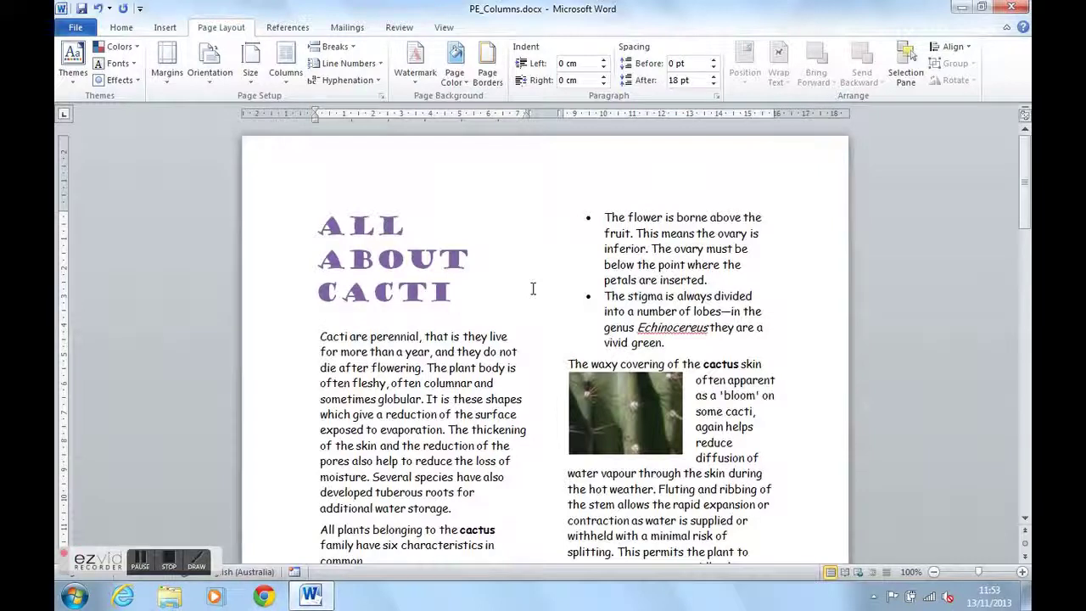
Return the entire document text to a single column.
{"action": "triple_click", "coordinate": [283, 236]}
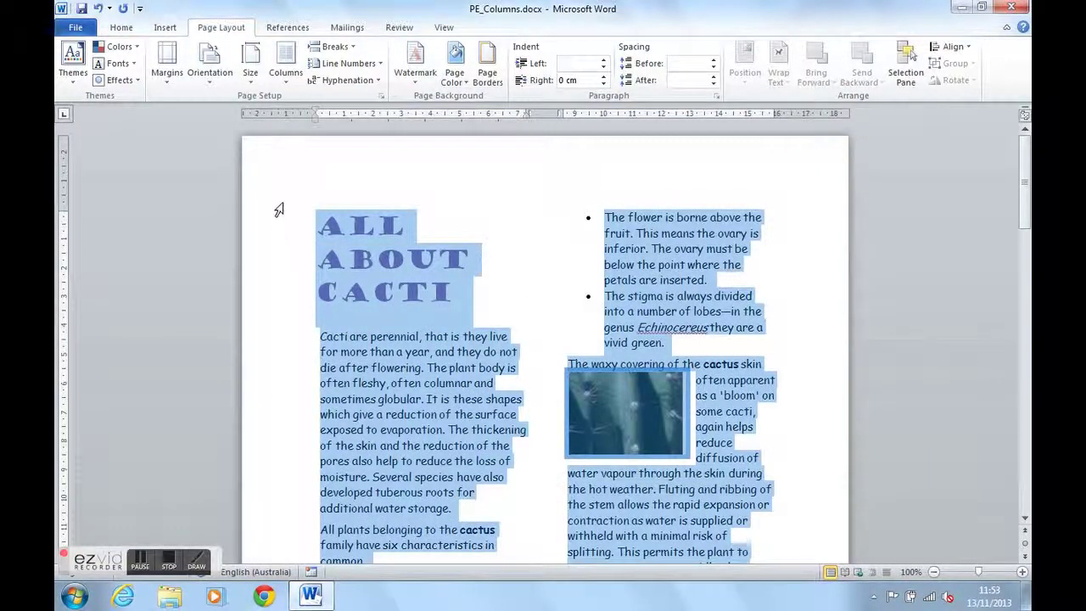
{"action": "left_click", "coordinate": [287, 74]}
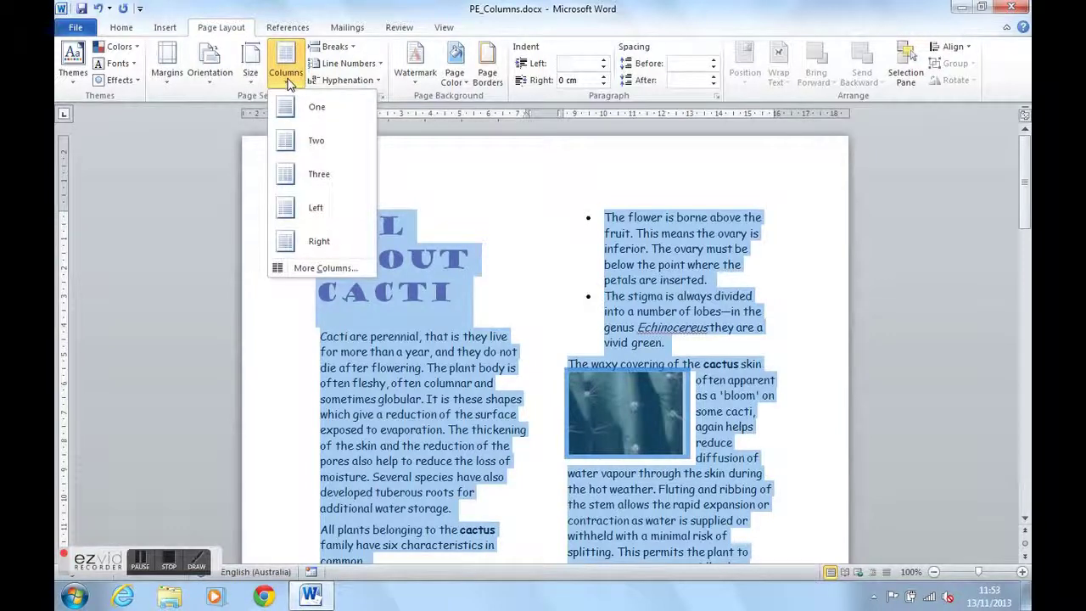
{"action": "left_click", "coordinate": [314, 111]}
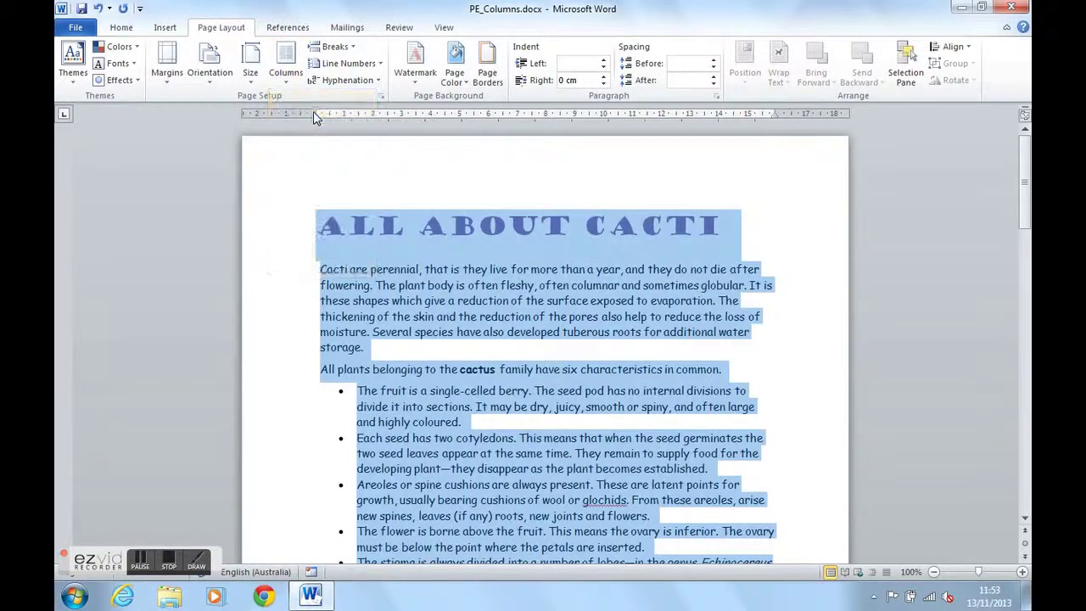
{"action": "left_click", "coordinate": [349, 286]}
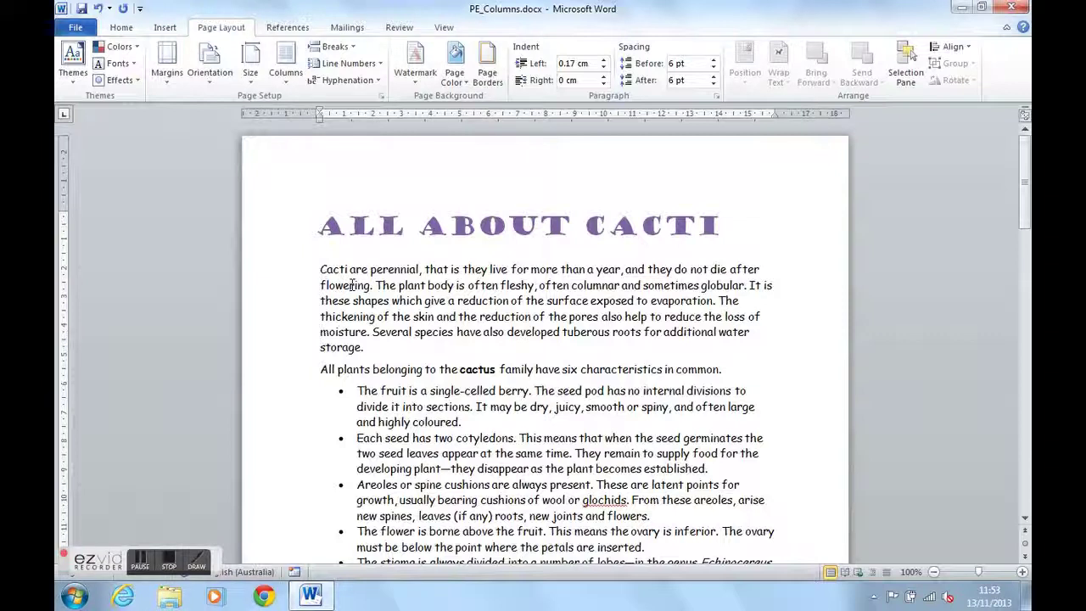
Lay out the entire document text in four columns of equal width, applied to the selected text.
{"action": "triple_click", "coordinate": [288, 235]}
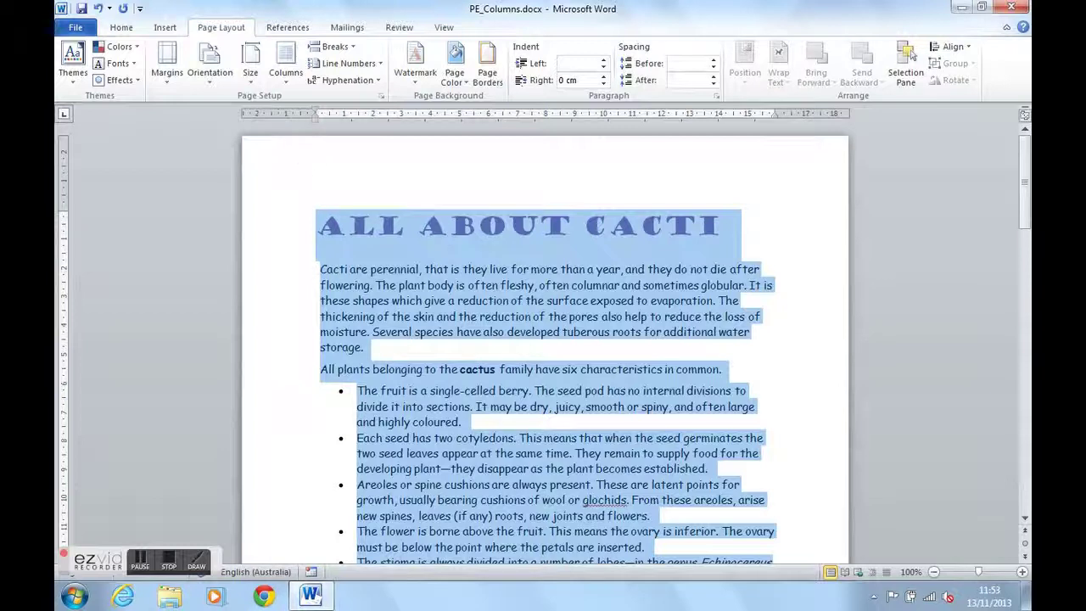
{"action": "left_click", "coordinate": [287, 68]}
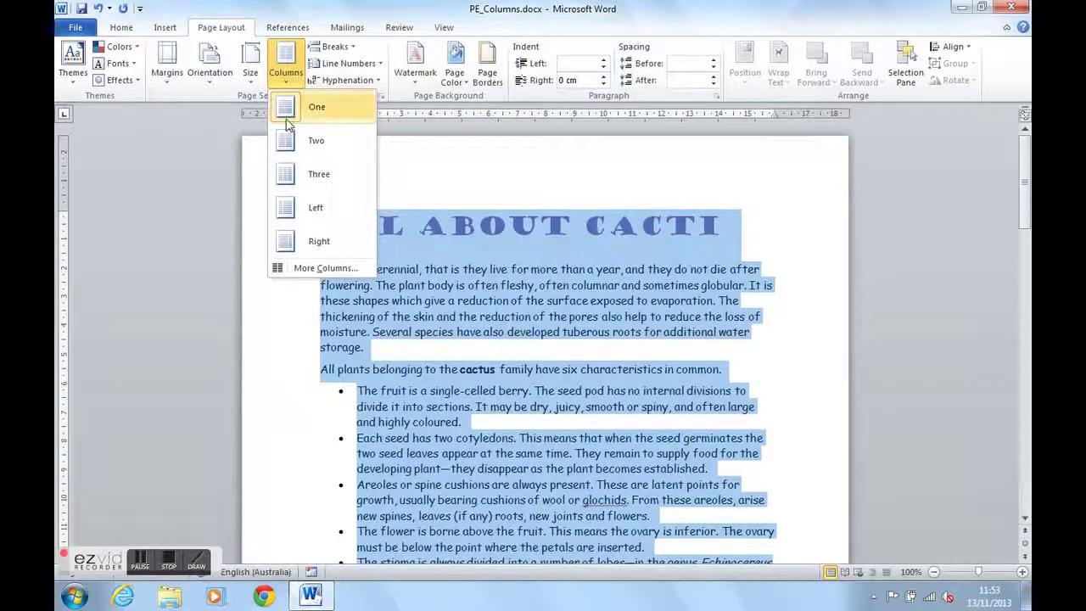
{"action": "left_click", "coordinate": [328, 270]}
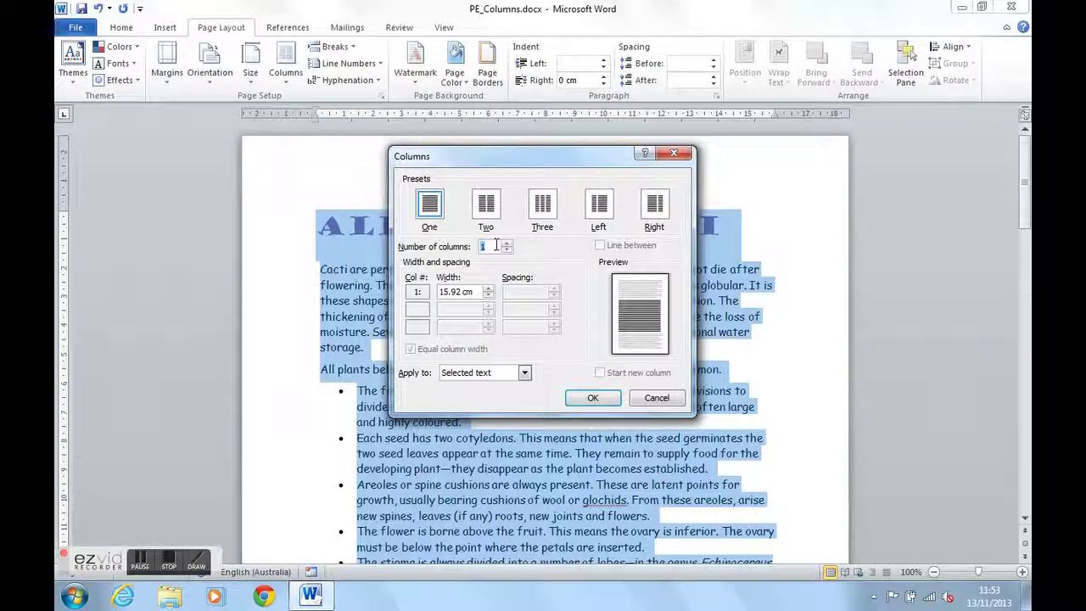
{"action": "left_click", "coordinate": [507, 244]}
{"action": "left_click", "coordinate": [507, 244]}
{"action": "left_click", "coordinate": [506, 244]}
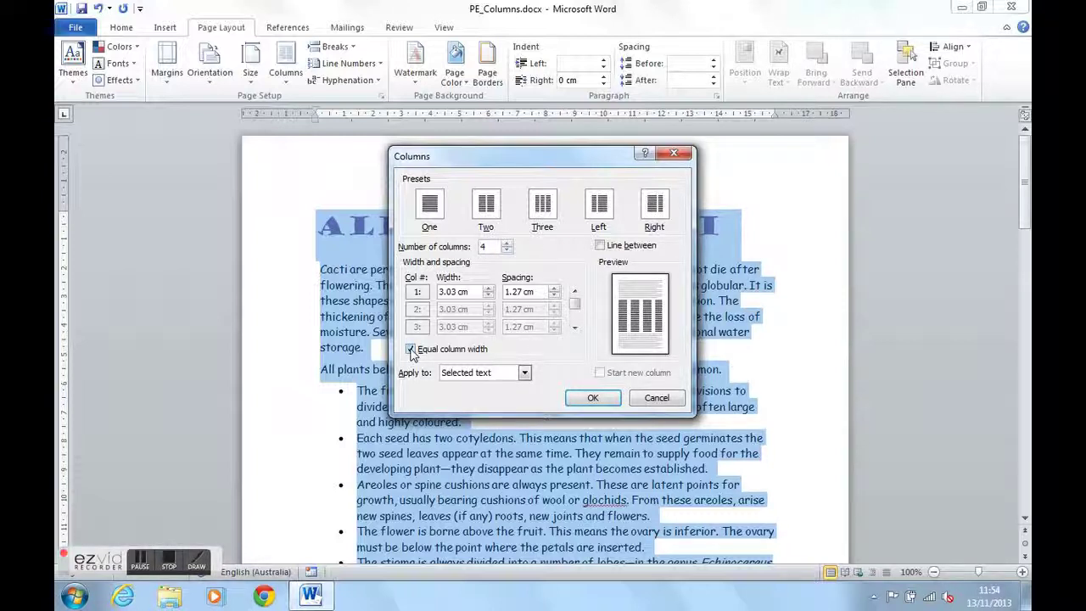
{"action": "left_click", "coordinate": [410, 350]}
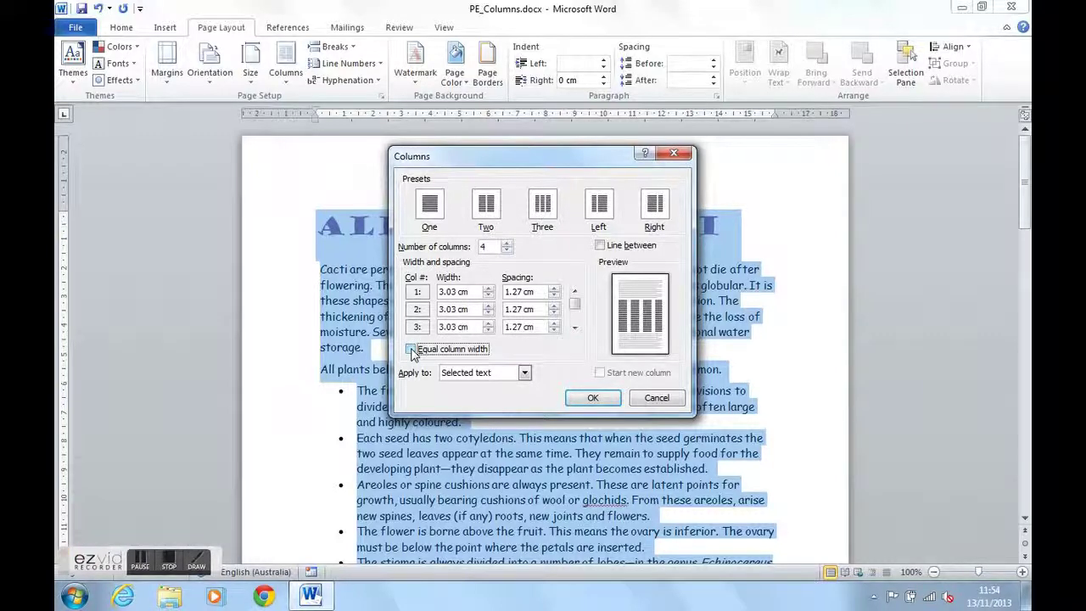
{"action": "left_click", "coordinate": [410, 350]}
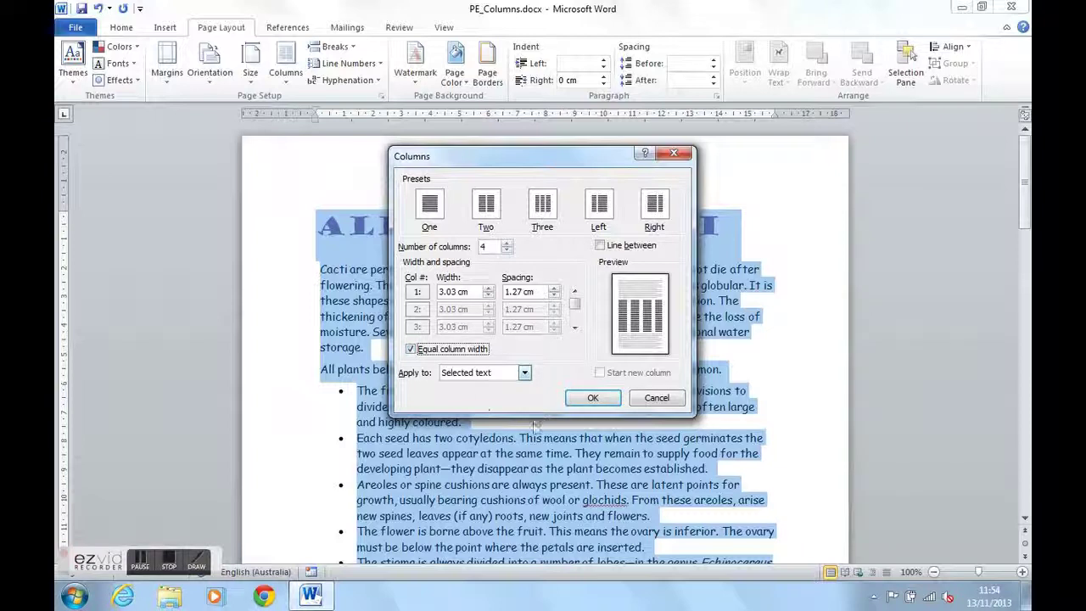
{"action": "left_click", "coordinate": [593, 399]}
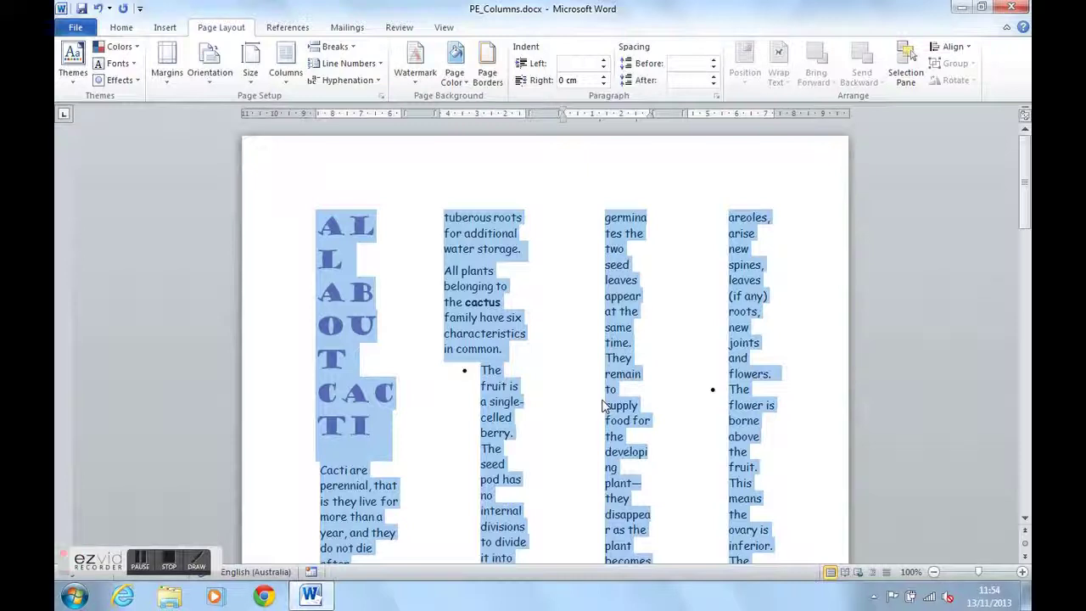
Change the selected four-column text to a two-column layout and clear the selection.
{"action": "left_click", "coordinate": [286, 61]}
{"action": "left_click", "coordinate": [324, 142]}
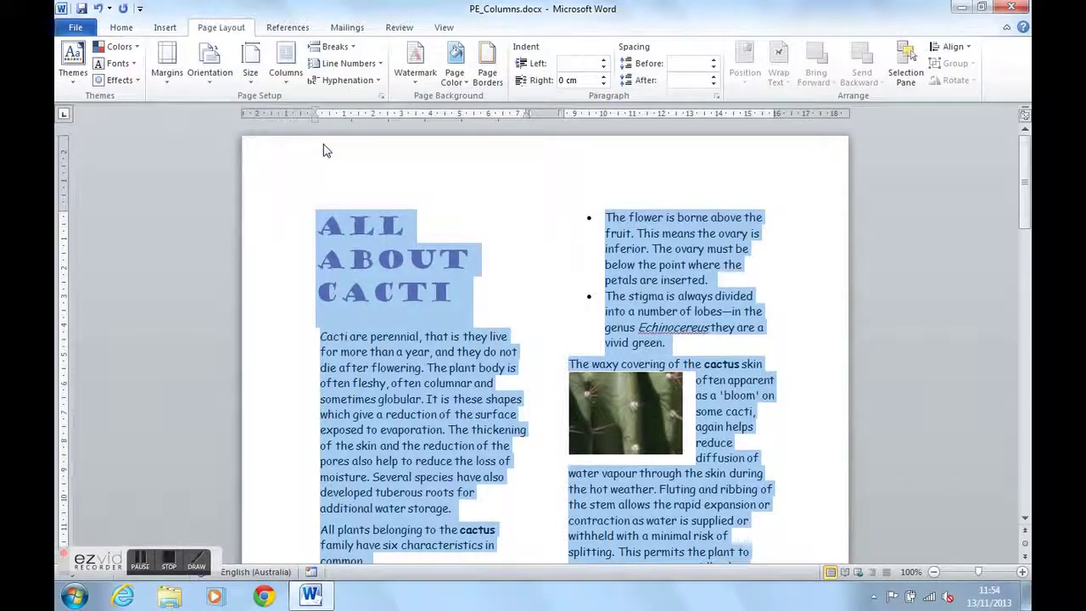
{"action": "scroll", "coordinate": [427, 297], "scroll_direction": "down", "scroll_amount": 8}
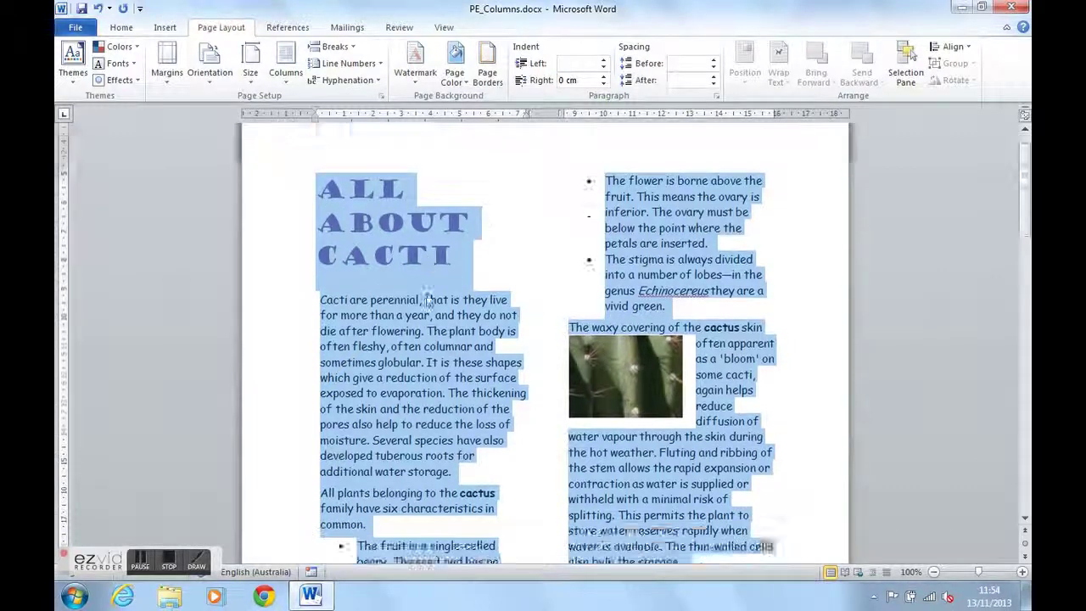
{"action": "scroll", "coordinate": [427, 297], "scroll_direction": "up", "scroll_amount": 5}
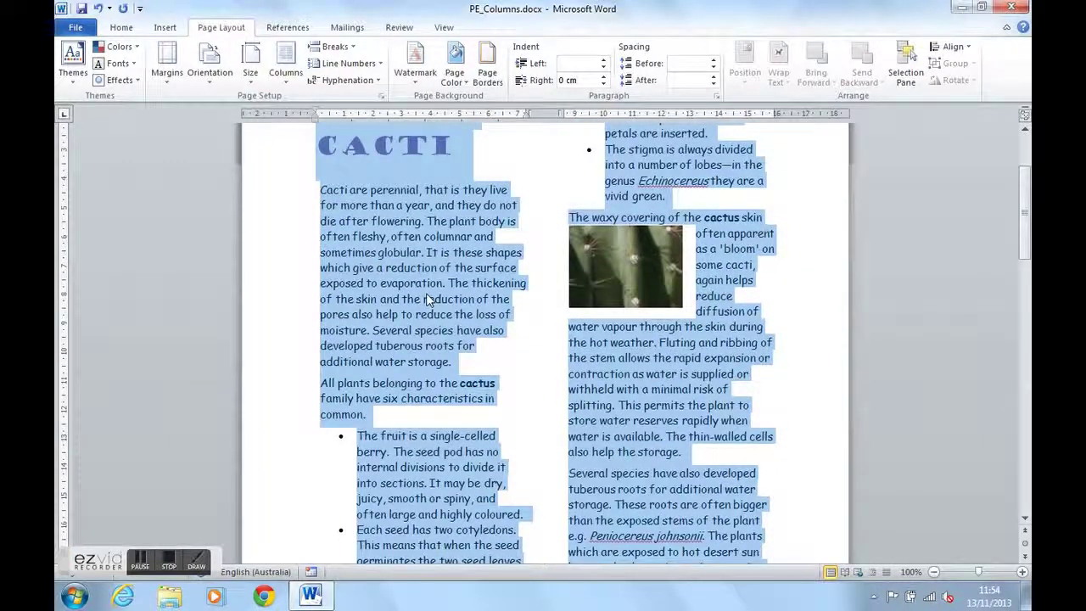
{"action": "left_click", "coordinate": [568, 405]}
Insert a column break before the paragraph beginning "Several species have also developed" and check the text flow.
{"action": "scroll", "coordinate": [482, 386], "scroll_direction": "down", "scroll_amount": 3}
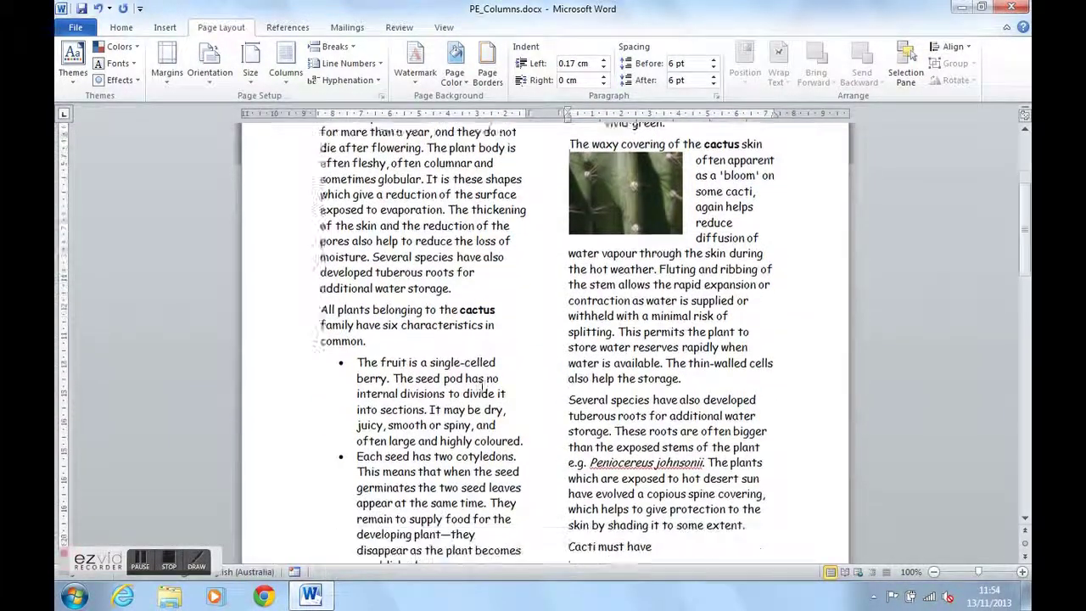
{"action": "scroll", "coordinate": [483, 386], "scroll_direction": "down", "scroll_amount": 3}
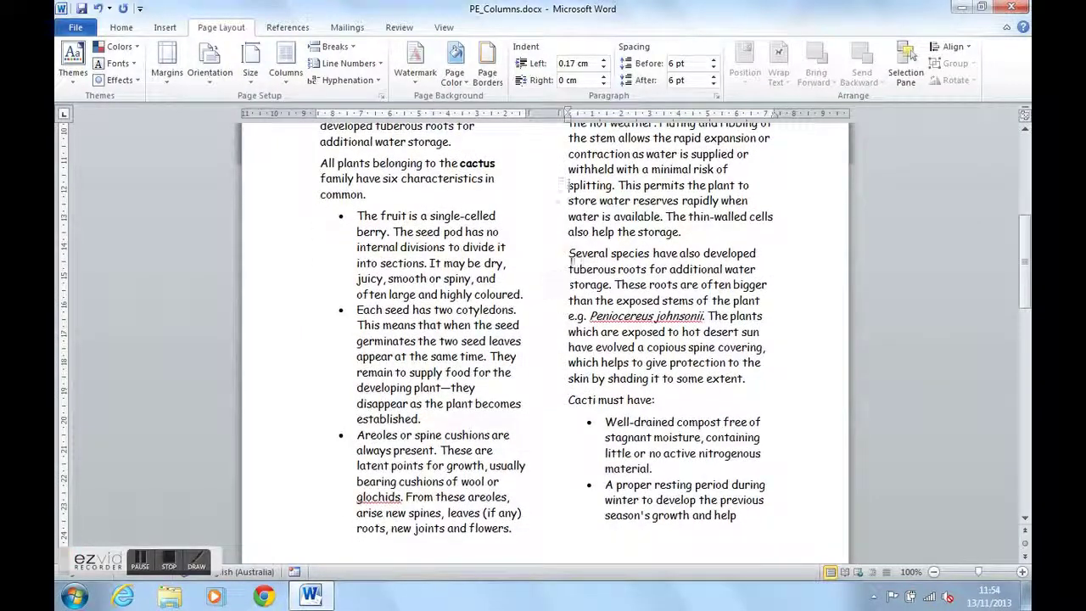
{"action": "left_click", "coordinate": [570, 254]}
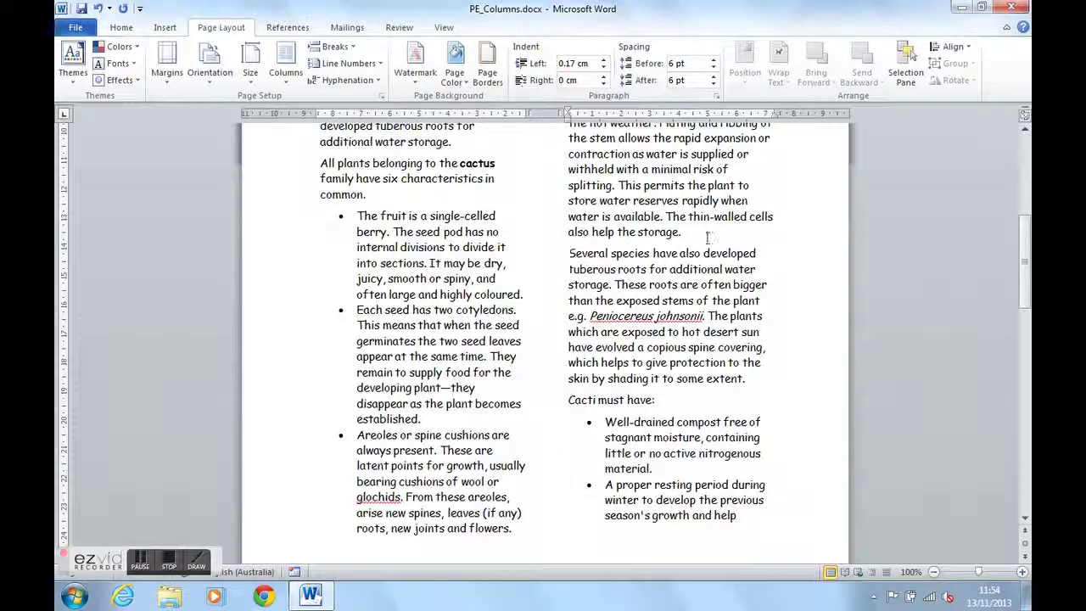
{"action": "scroll", "coordinate": [656, 306], "scroll_direction": "down", "scroll_amount": 3}
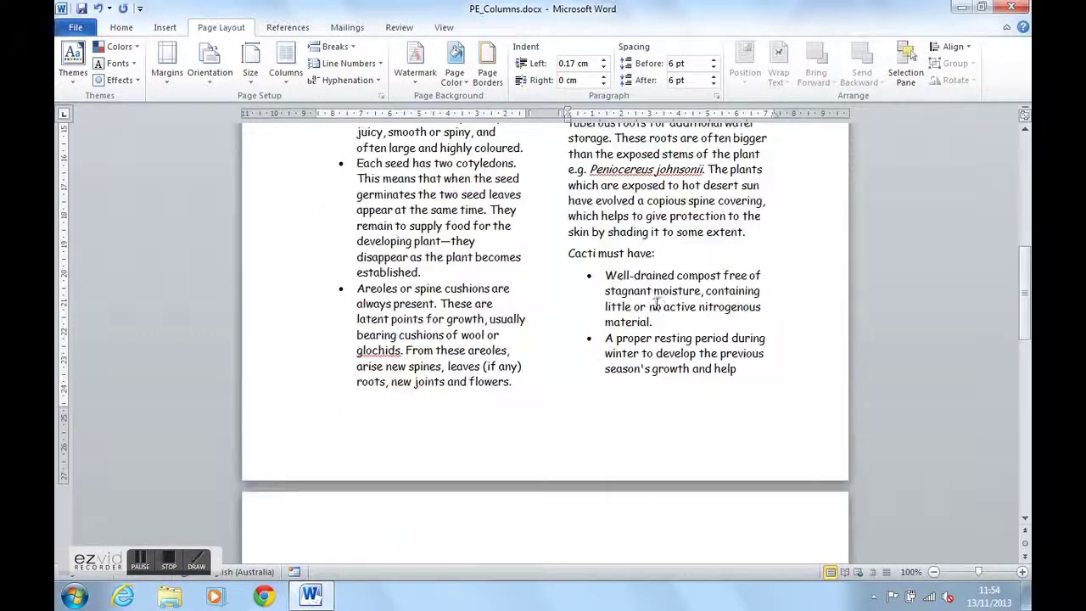
{"action": "scroll", "coordinate": [656, 306], "scroll_direction": "down", "scroll_amount": 6}
{"action": "scroll", "coordinate": [397, 413], "scroll_direction": "up", "scroll_amount": 3}
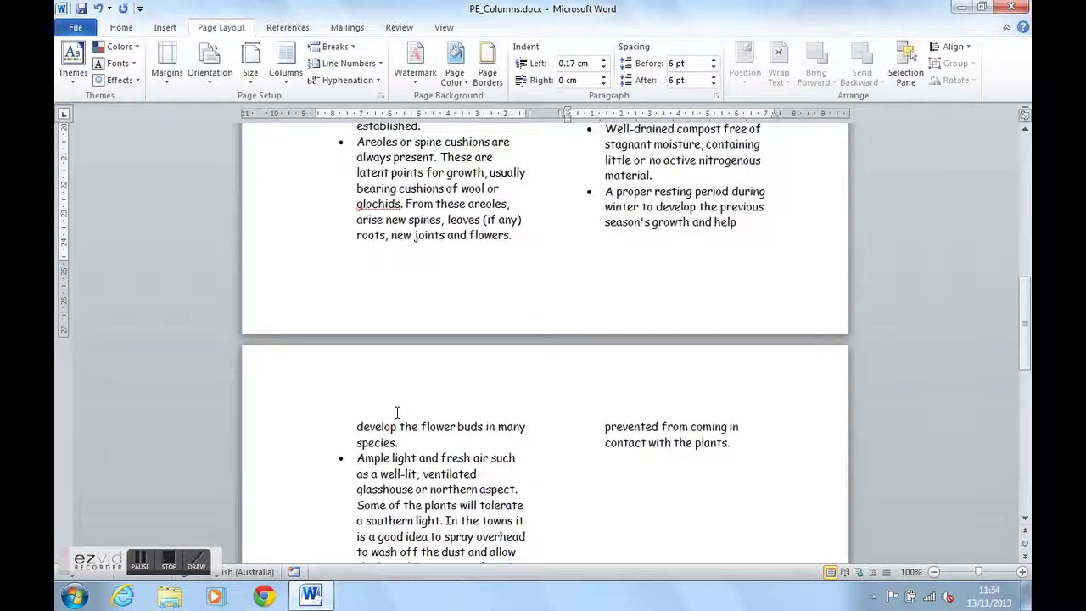
{"action": "scroll", "coordinate": [397, 414], "scroll_direction": "up", "scroll_amount": 7}
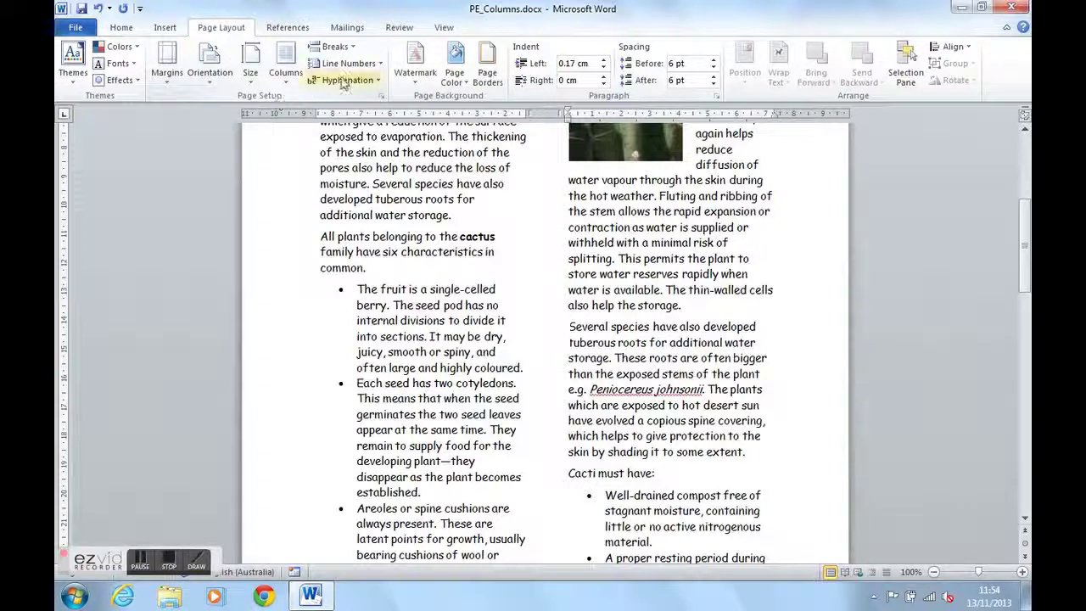
{"action": "left_click", "coordinate": [352, 49]}
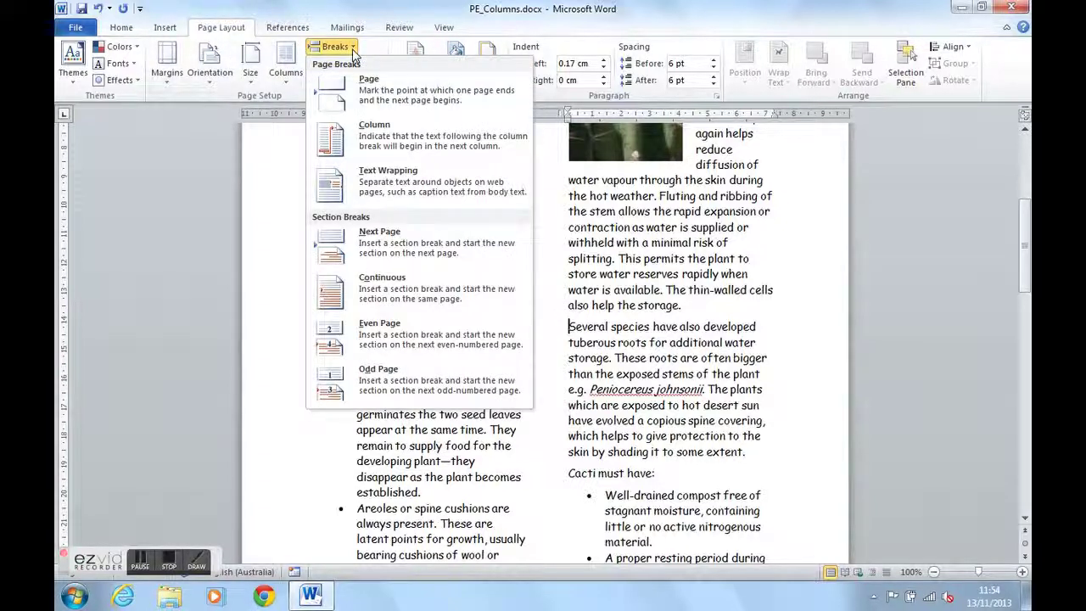
{"action": "left_click", "coordinate": [392, 140]}
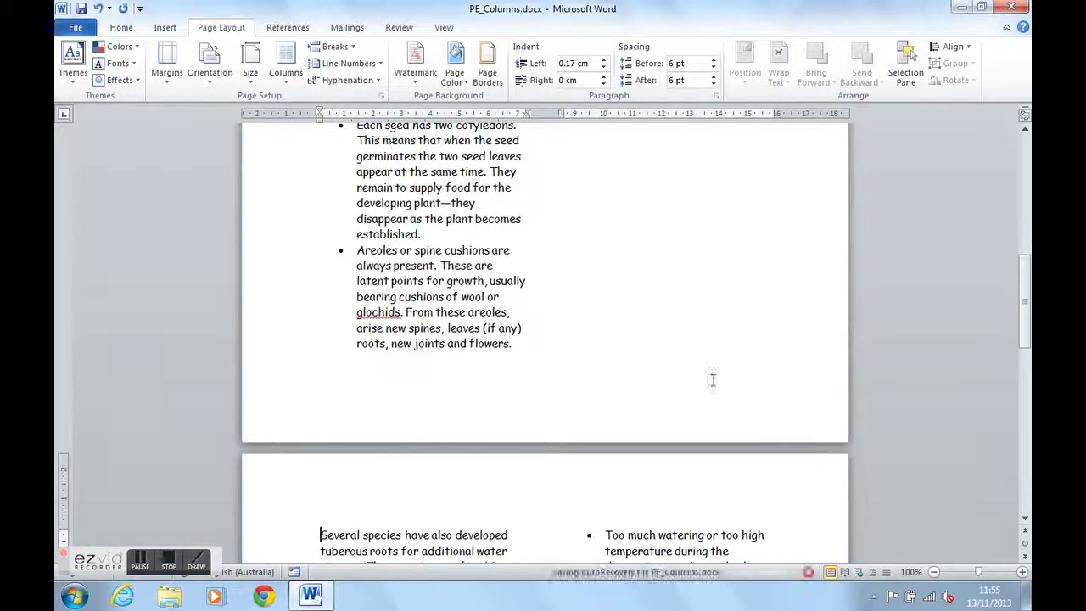
{"action": "scroll", "coordinate": [713, 339], "scroll_direction": "up", "scroll_amount": 3}
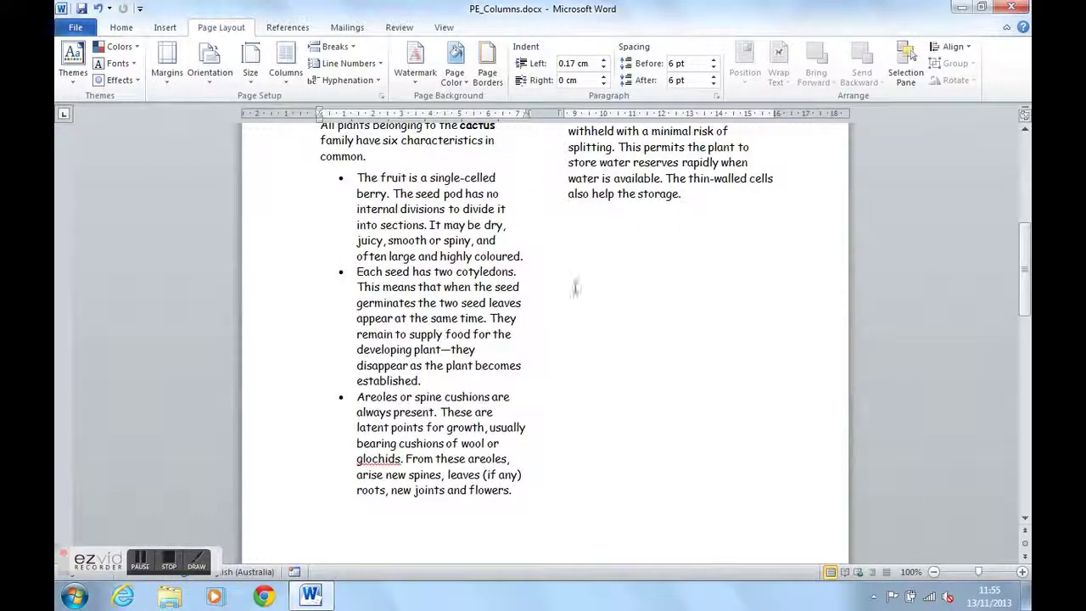
{"action": "scroll", "coordinate": [658, 329], "scroll_direction": "down", "scroll_amount": 10}
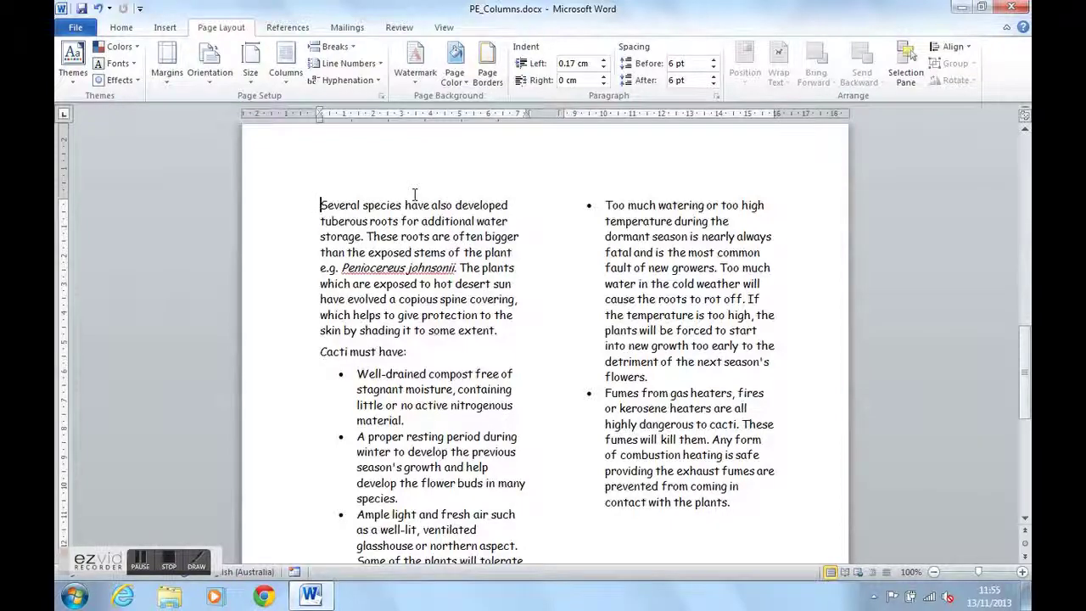
Insert a continuous section break at the very end of the document text, after "contact with the plants.".
{"action": "scroll", "coordinate": [415, 195], "scroll_direction": "down", "scroll_amount": 9}
{"action": "scroll", "coordinate": [415, 195], "scroll_direction": "up", "scroll_amount": 9}
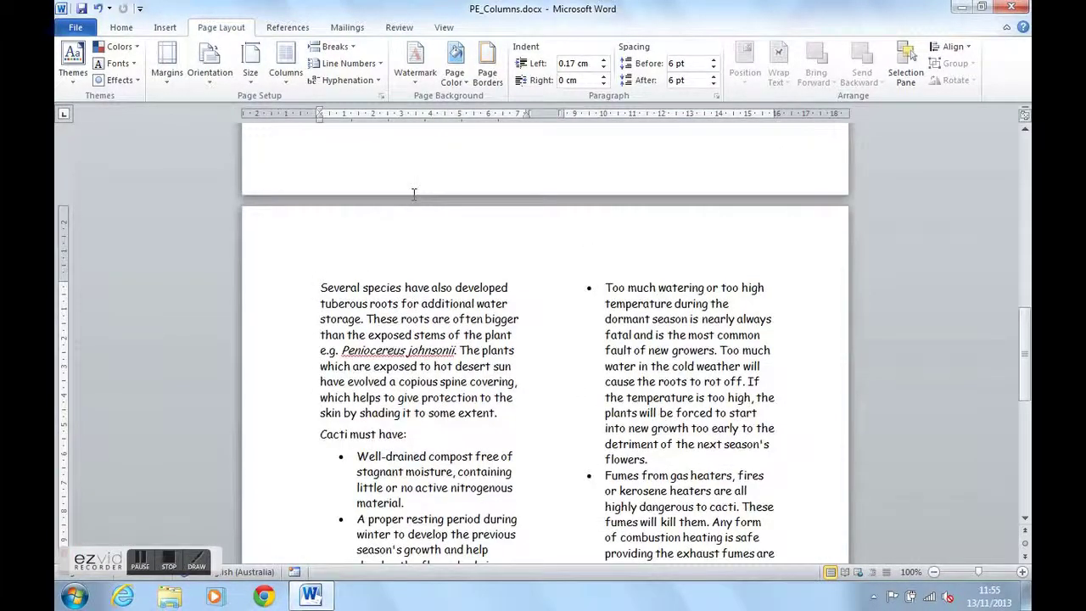
{"action": "scroll", "coordinate": [415, 195], "scroll_direction": "down", "scroll_amount": 7}
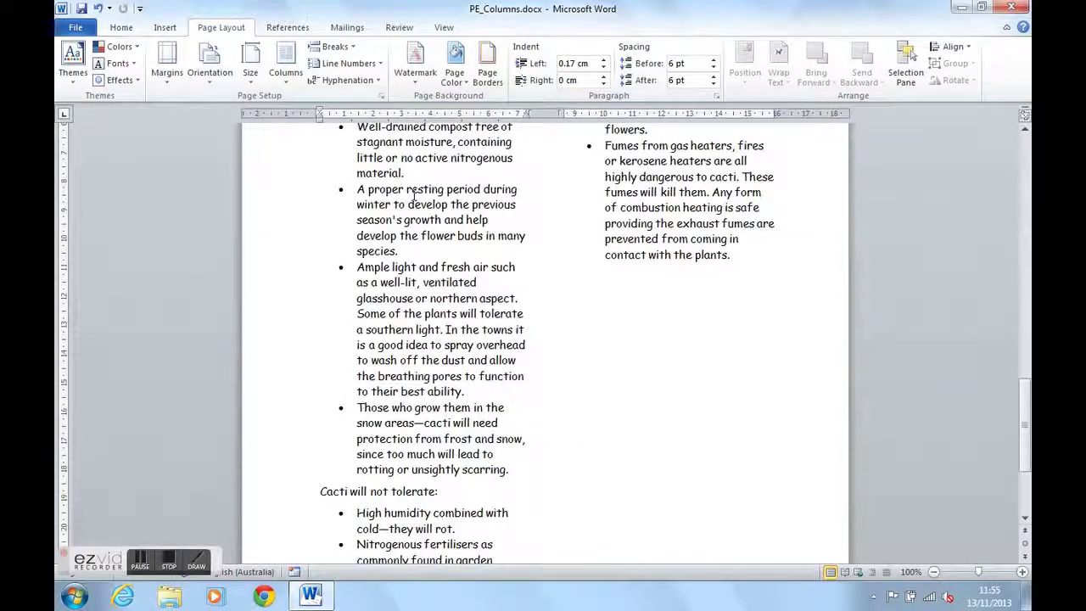
{"action": "scroll", "coordinate": [415, 195], "scroll_direction": "down", "scroll_amount": 3}
{"action": "scroll", "coordinate": [415, 195], "scroll_direction": "up", "scroll_amount": 3}
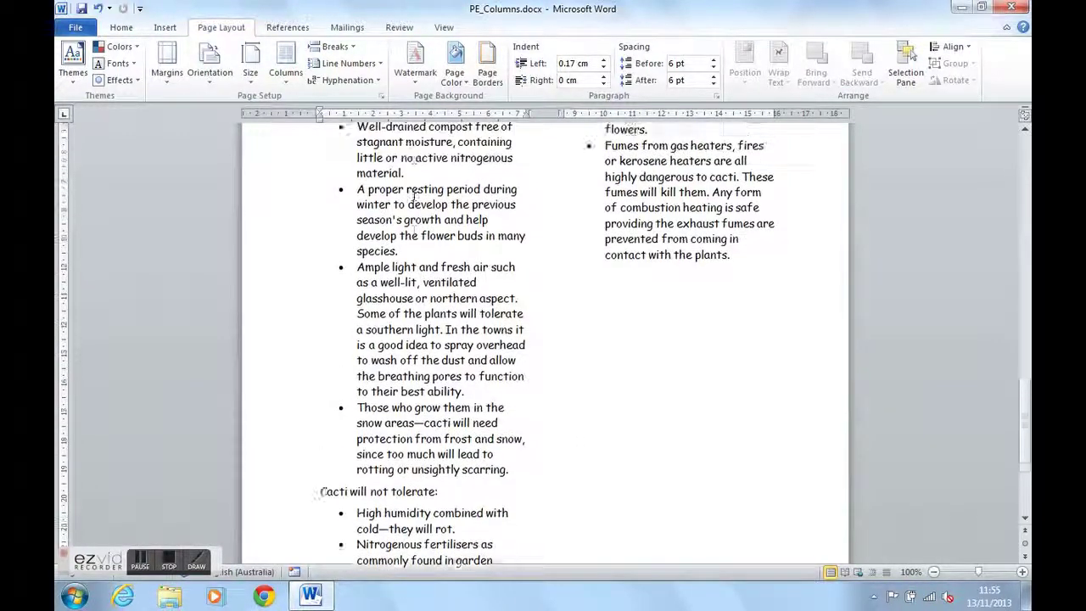
{"action": "scroll", "coordinate": [415, 195], "scroll_direction": "up", "scroll_amount": 3}
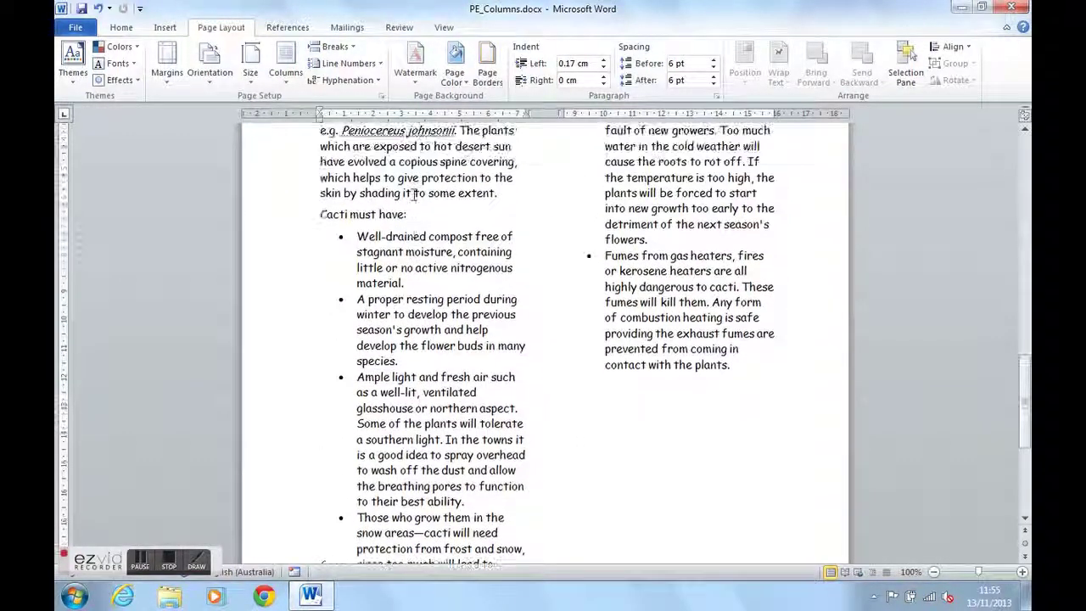
{"action": "left_click", "coordinate": [731, 367]}
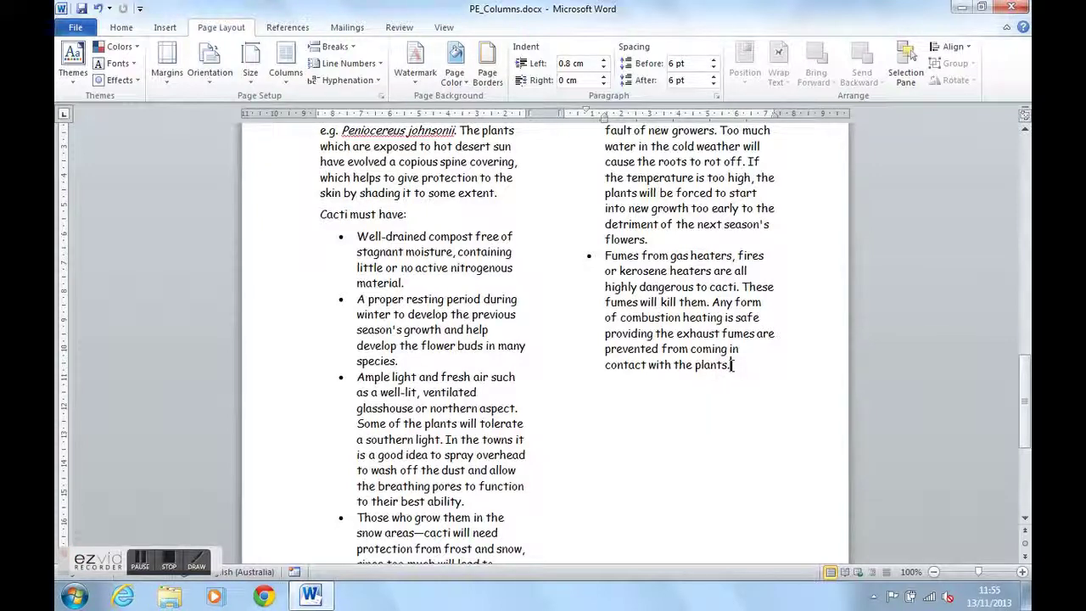
{"action": "left_click", "coordinate": [353, 49]}
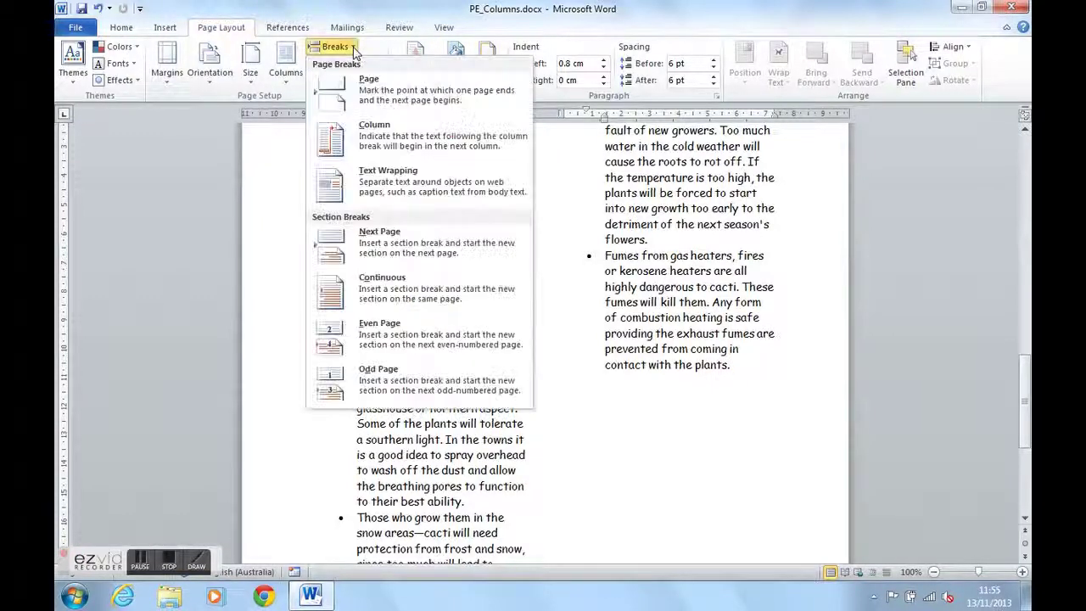
{"action": "left_click", "coordinate": [393, 293]}
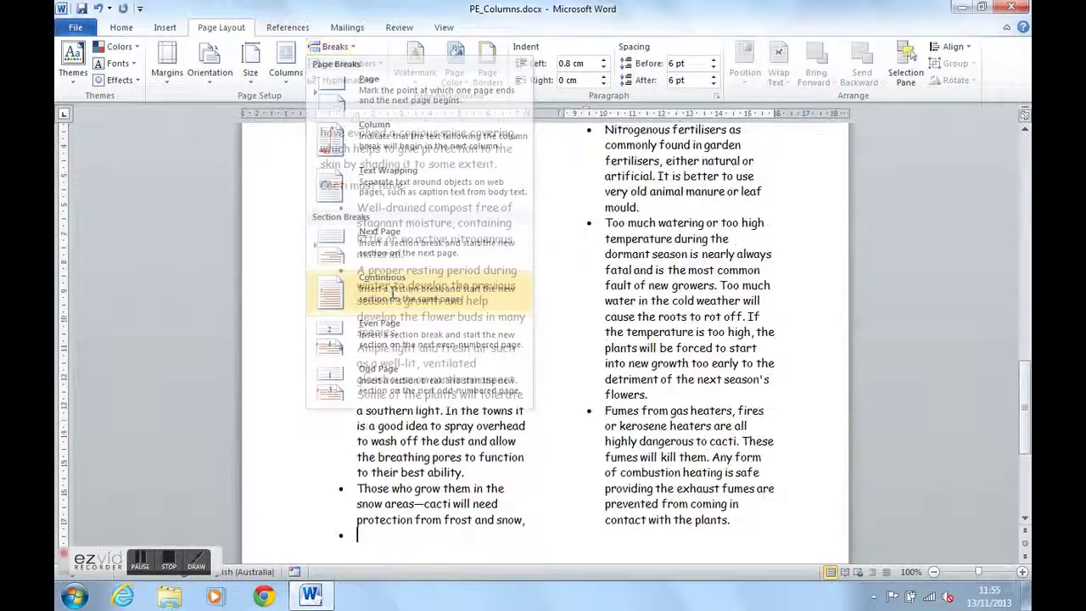
Remove the bullet from the empty paragraph after the section break and review the column layout across the pages.
{"action": "scroll", "coordinate": [422, 378], "scroll_direction": "up", "scroll_amount": 20}
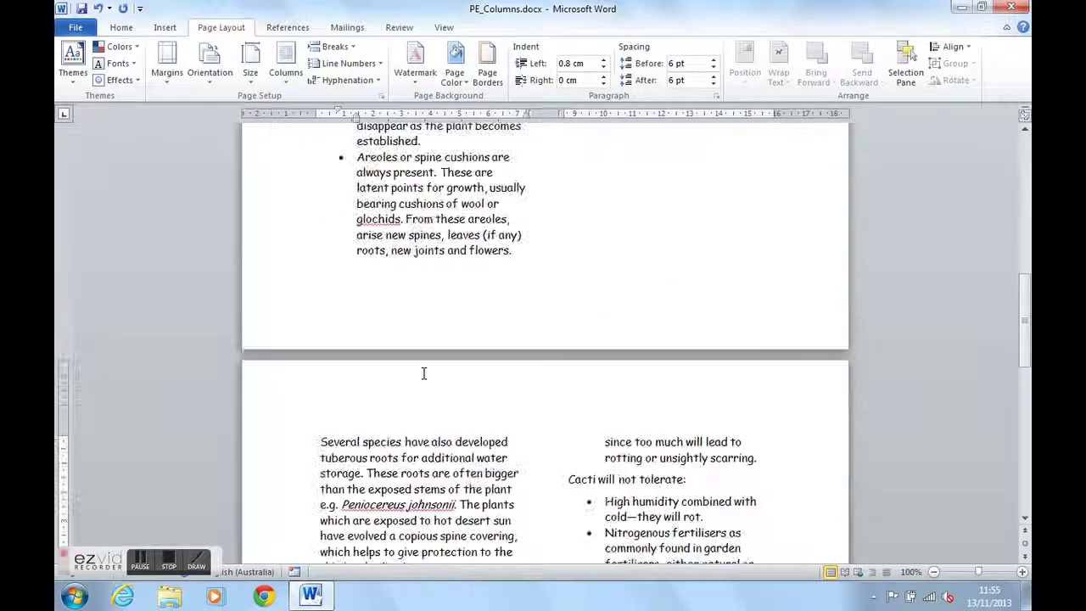
{"action": "scroll", "coordinate": [423, 374], "scroll_direction": "down", "scroll_amount": 12}
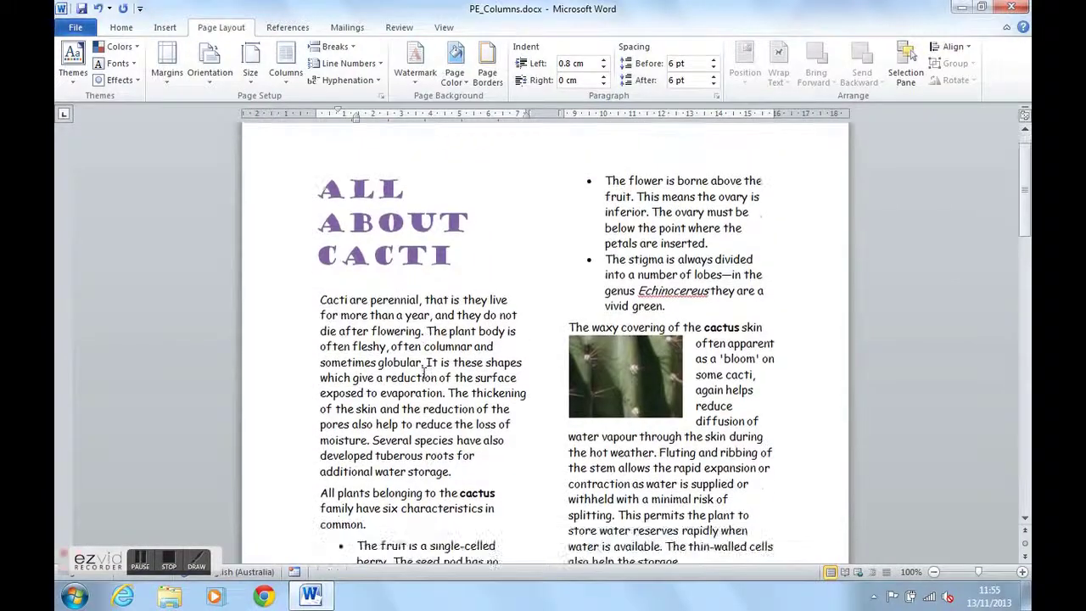
{"action": "scroll", "coordinate": [423, 373], "scroll_direction": "down", "scroll_amount": 9}
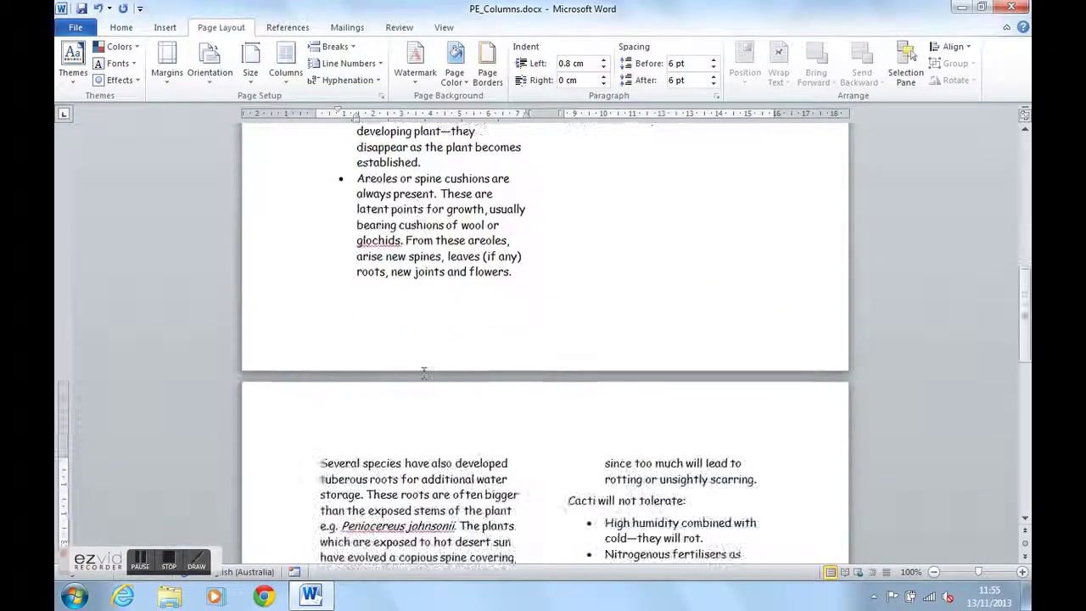
{"action": "scroll", "coordinate": [422, 348], "scroll_direction": "down", "scroll_amount": 5}
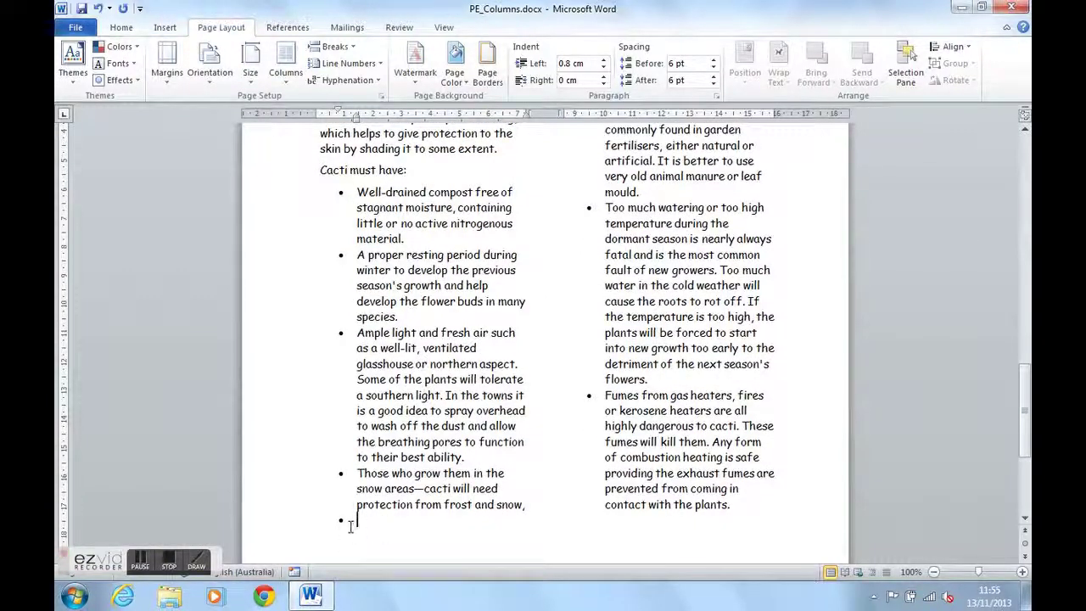
{"action": "left_click", "coordinate": [124, 29]}
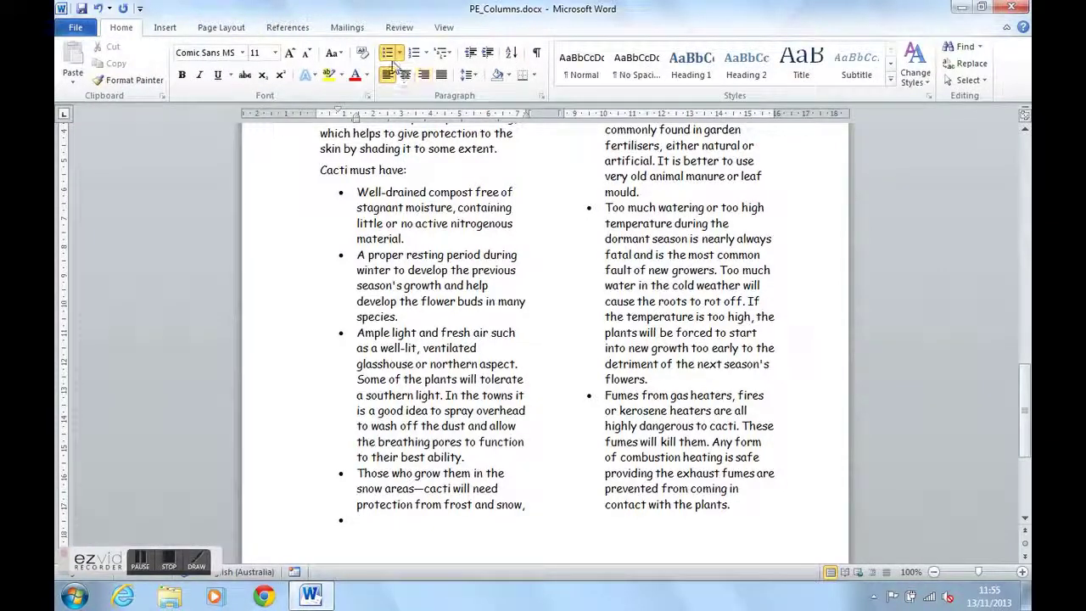
{"action": "left_click", "coordinate": [388, 56]}
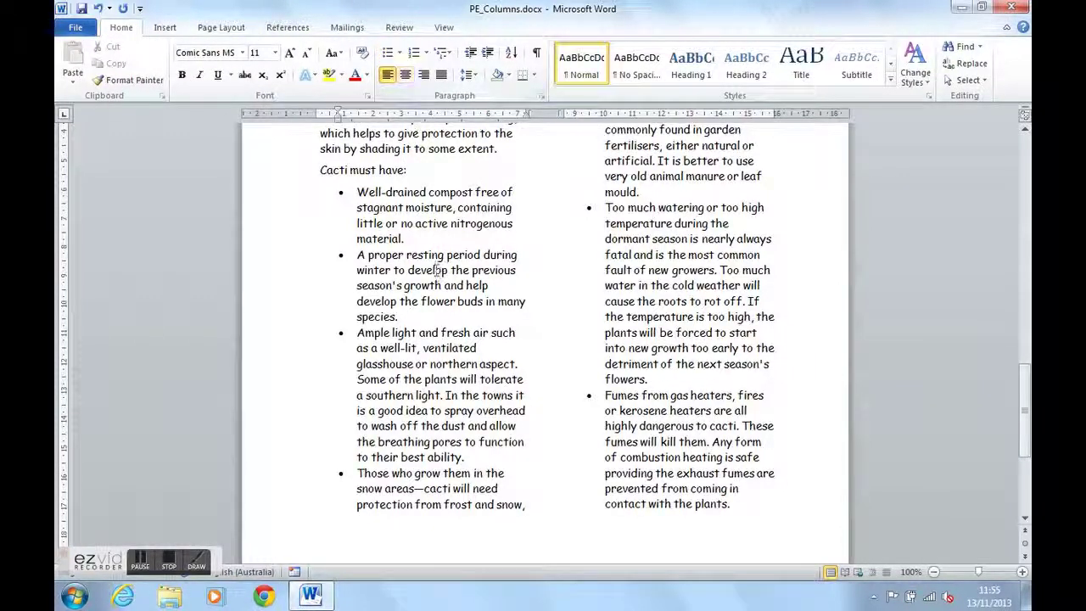
{"action": "scroll", "coordinate": [438, 274], "scroll_direction": "down", "scroll_amount": 4}
{"action": "scroll", "coordinate": [435, 273], "scroll_direction": "up", "scroll_amount": 11}
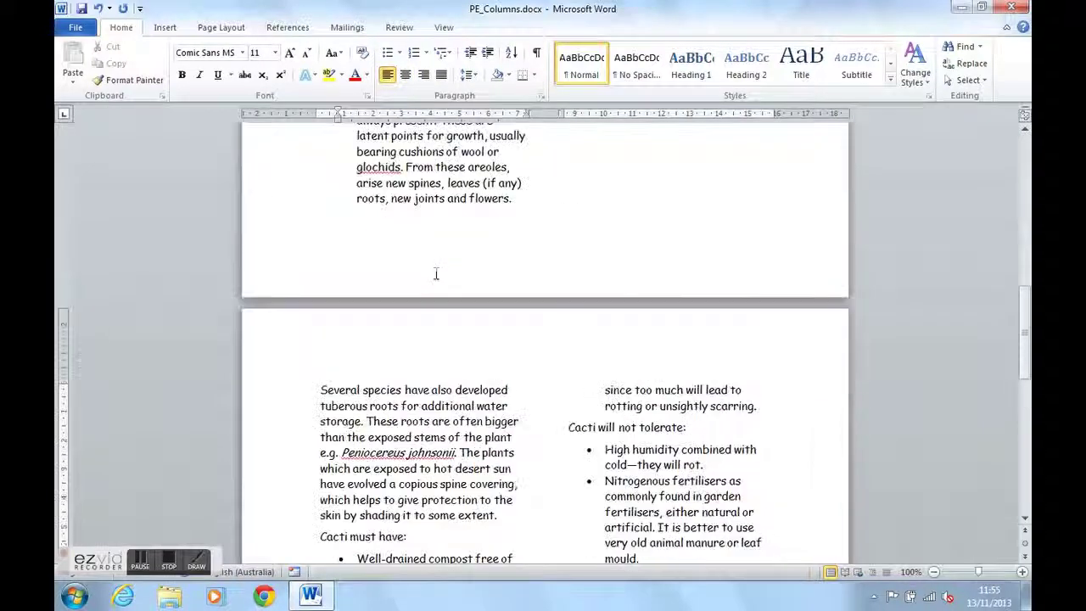
{"action": "scroll", "coordinate": [436, 273], "scroll_direction": "up", "scroll_amount": 13}
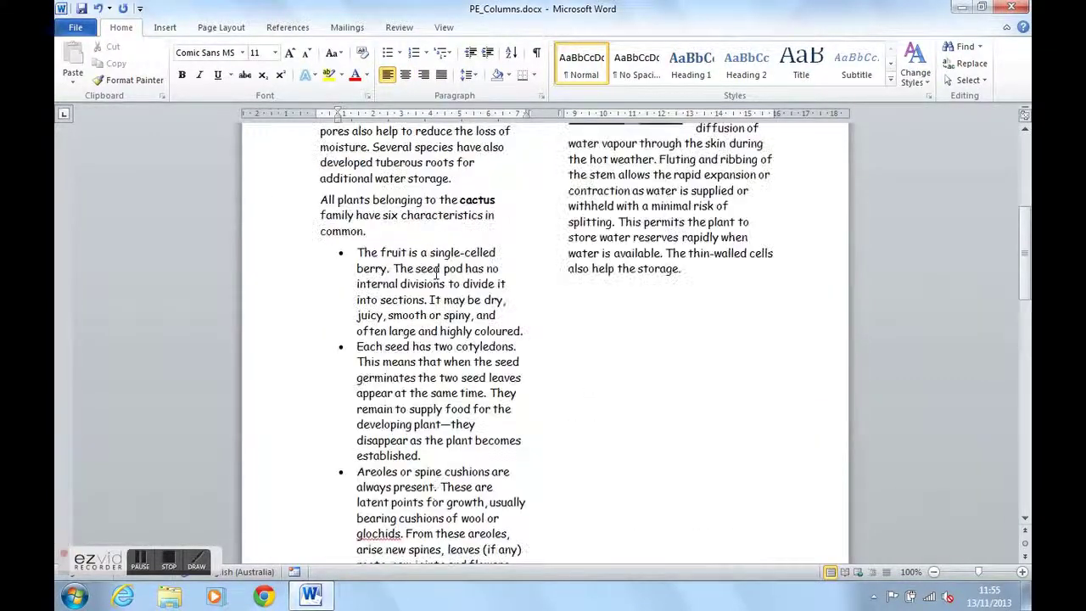